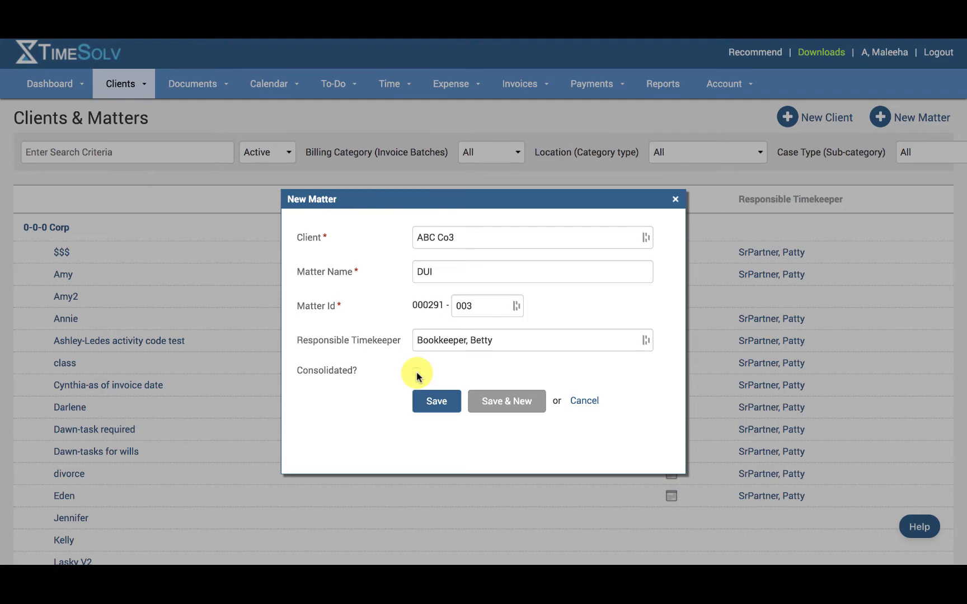
- Mark the new DUI matter for ABC Co3 as consolidated and save it
click(416, 372)
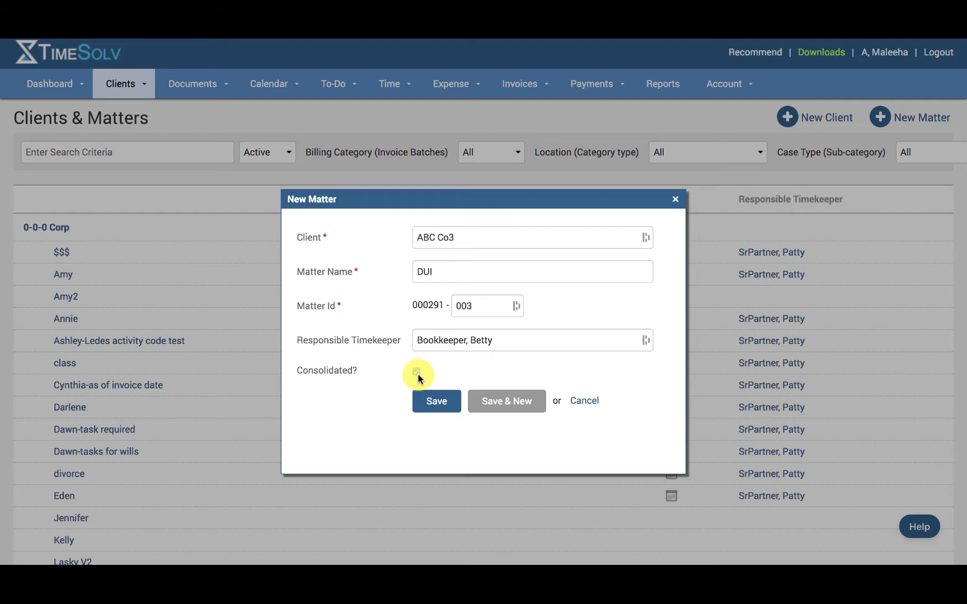
click(439, 405)
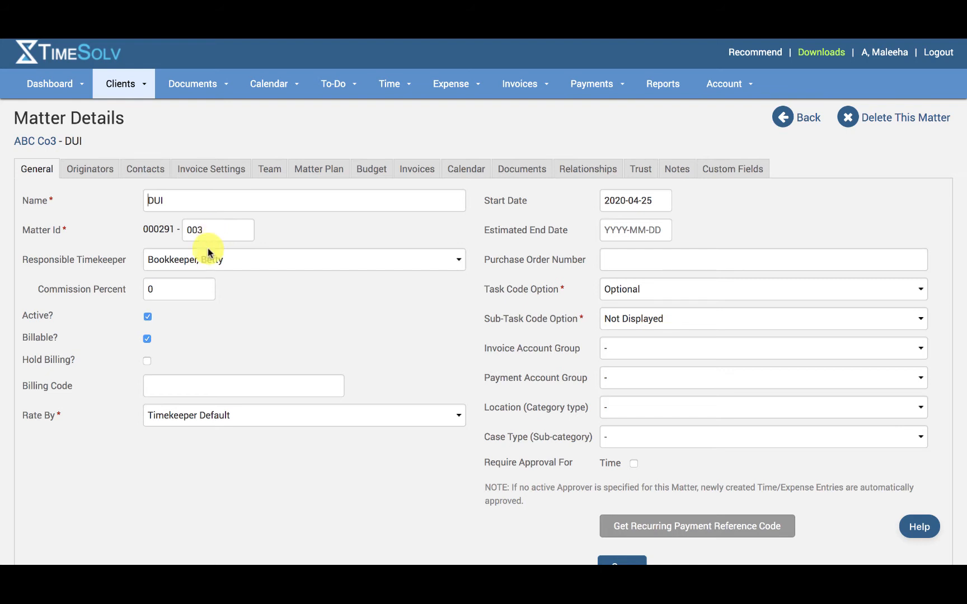
- Examine the matter's responsible timekeeper choices, commission percent, and Active and Billable settings
click(196, 269)
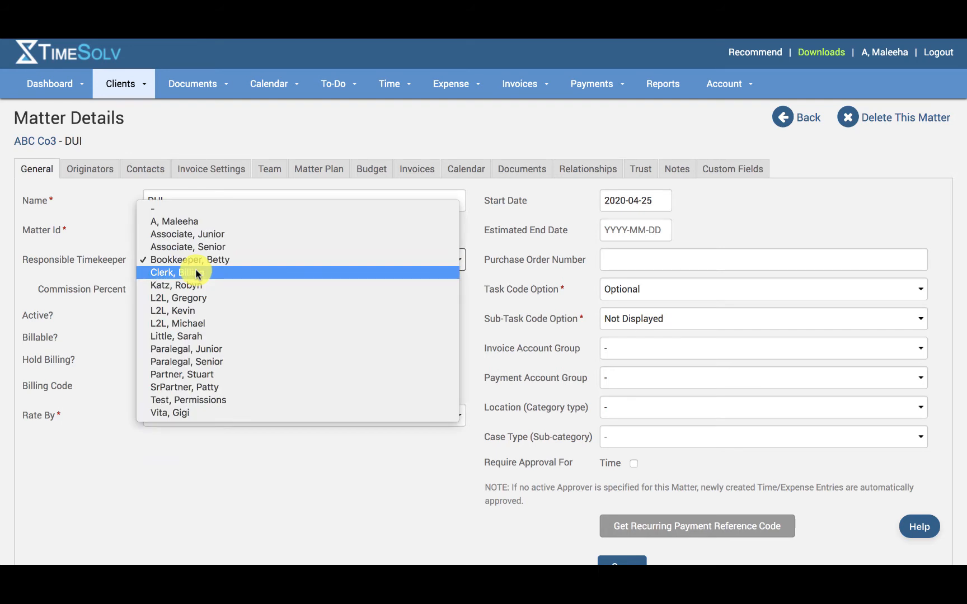
click(69, 274)
click(181, 295)
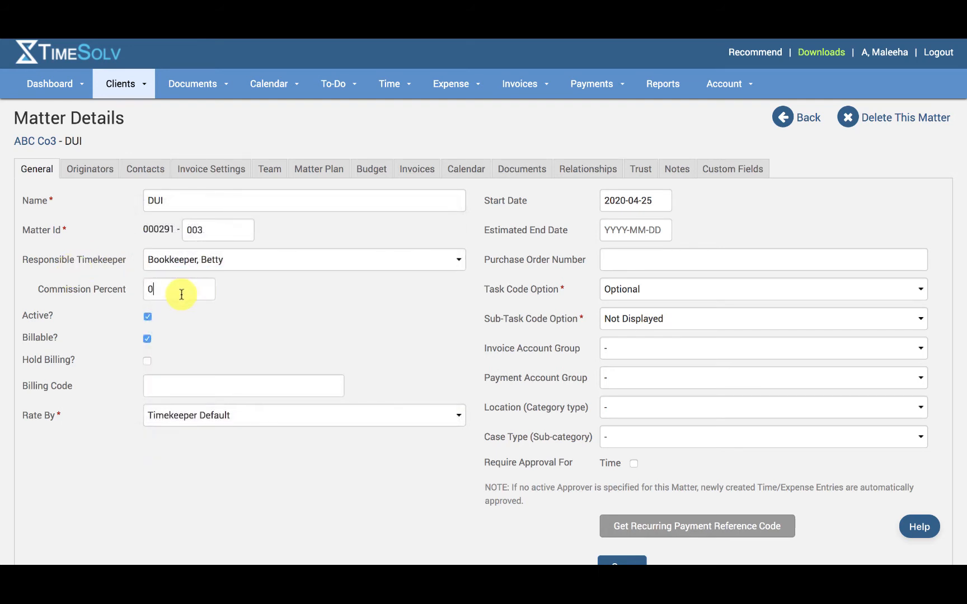
double_click(181, 294)
click(148, 317)
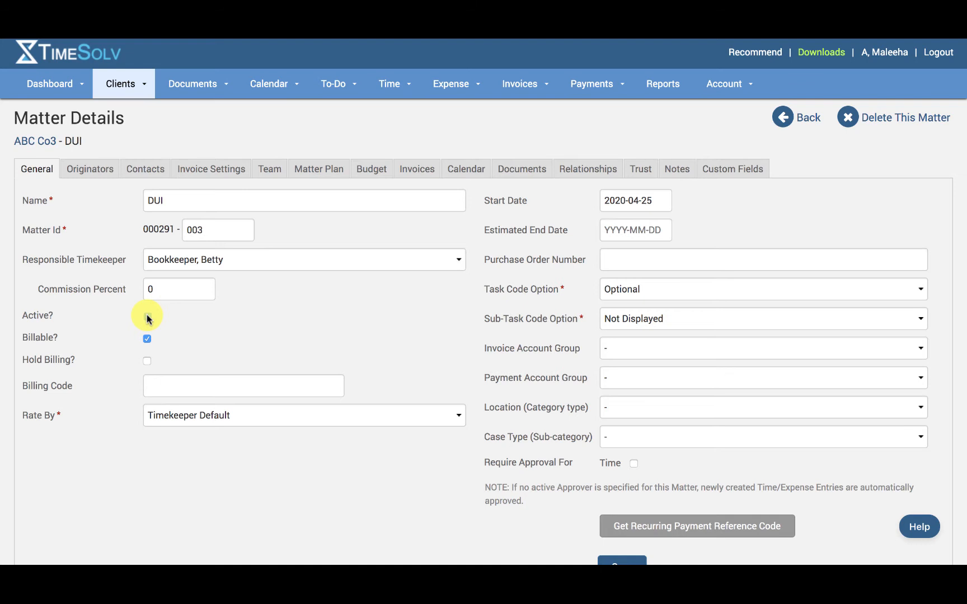
click(148, 317)
click(147, 339)
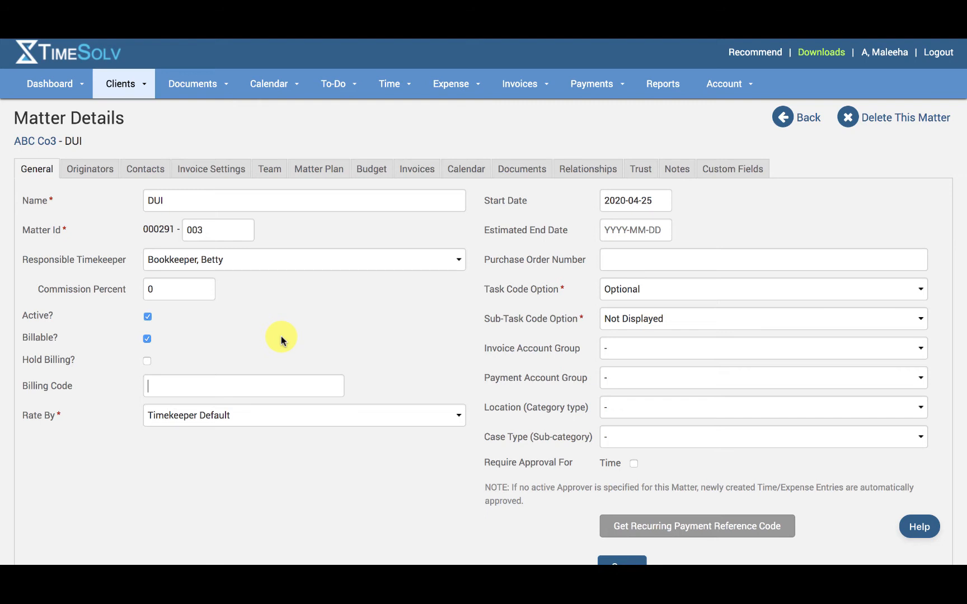
- Set the DUI matter's Rate By option to Matter Rate and save the matter
click(259, 414)
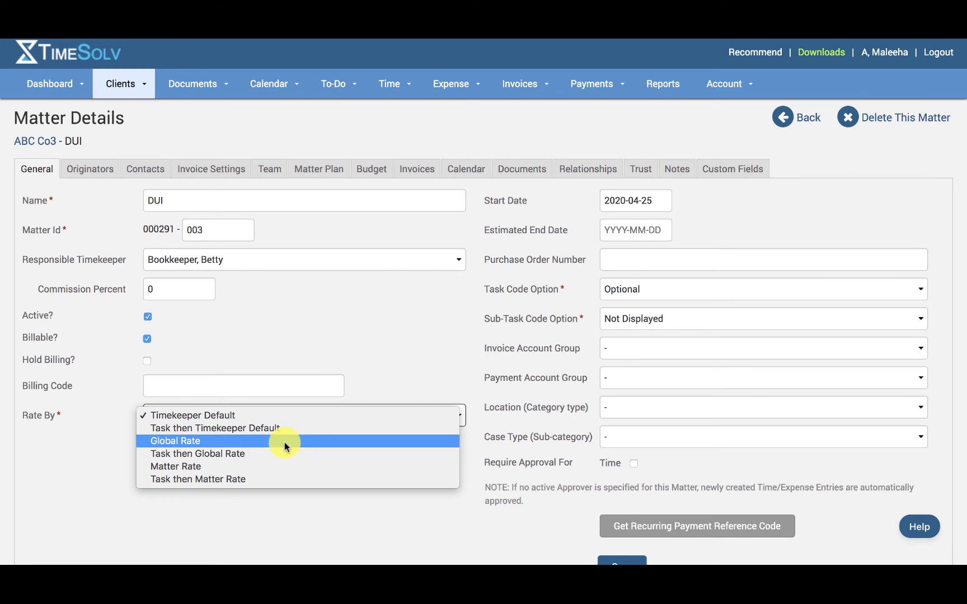
click(297, 467)
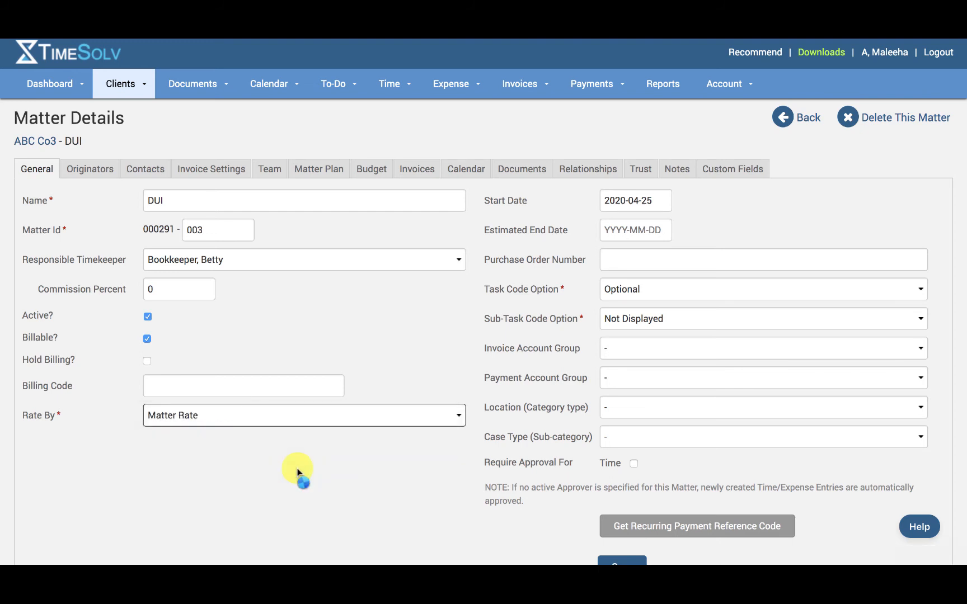
scroll(297, 472, down, 1)
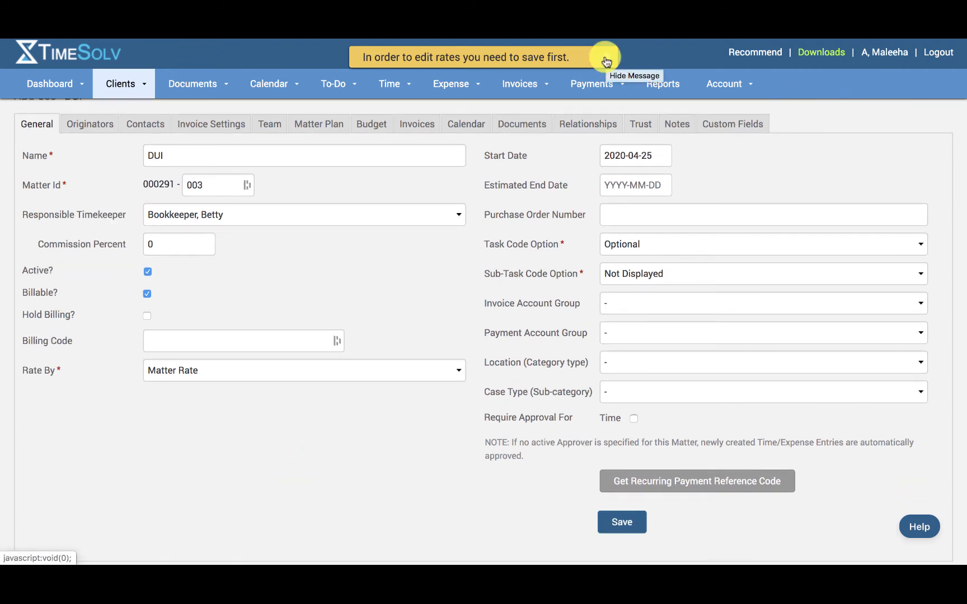
click(606, 61)
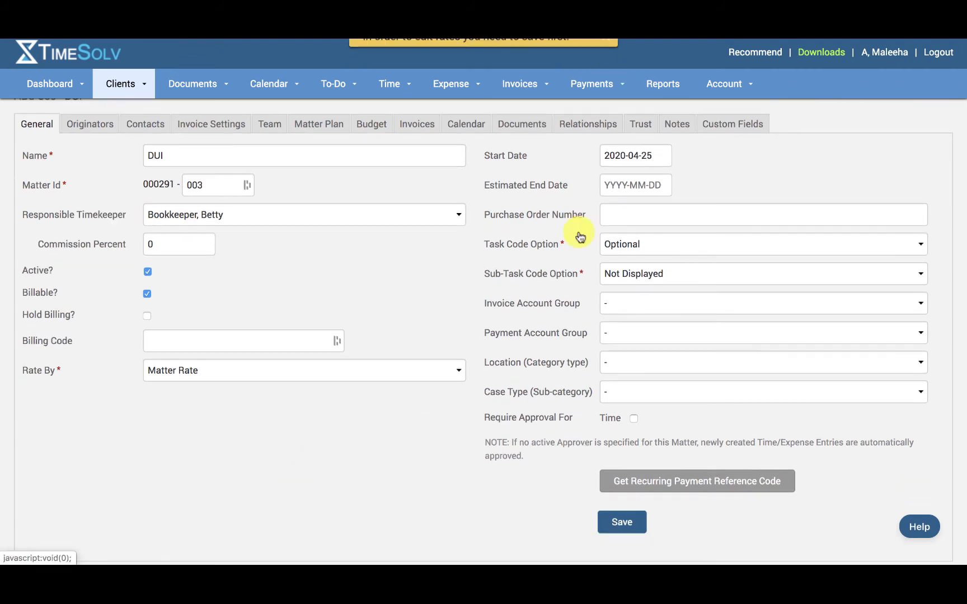
click(624, 522)
- Review the matter's per-timekeeper rates without editing them, and look through the available Rate By options
scroll(339, 450, down, 3)
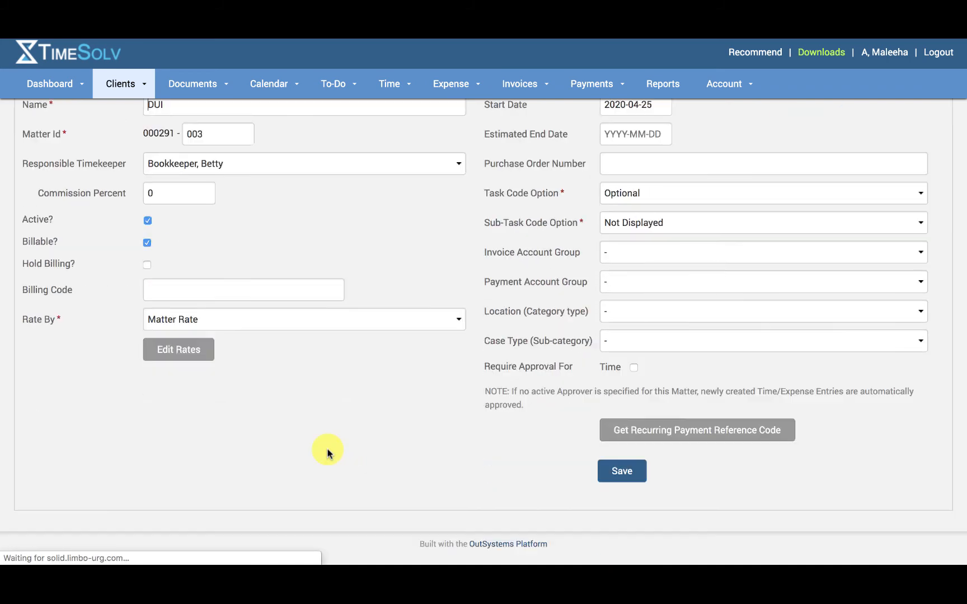
click(171, 352)
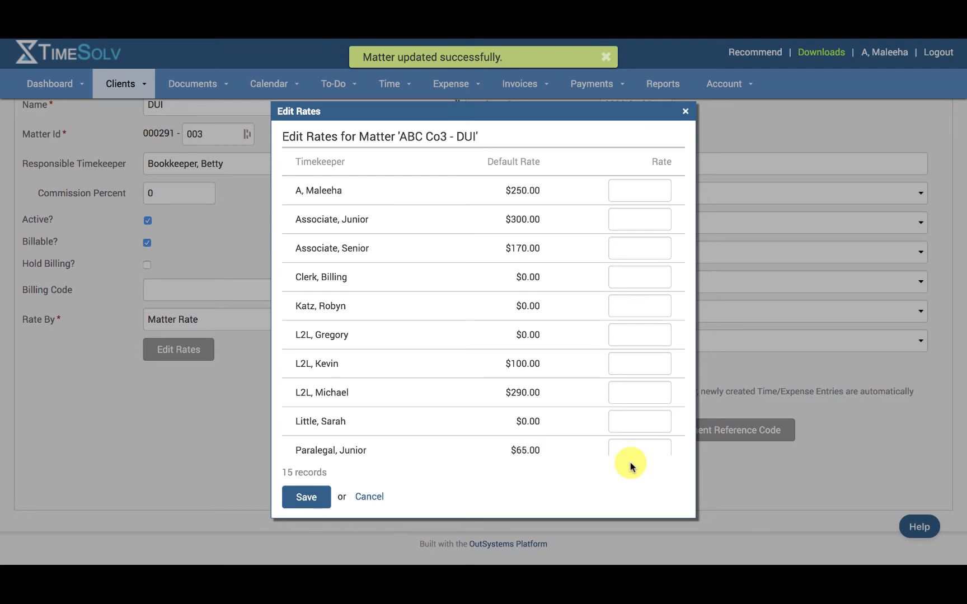
click(685, 110)
scroll(506, 280, up, 3)
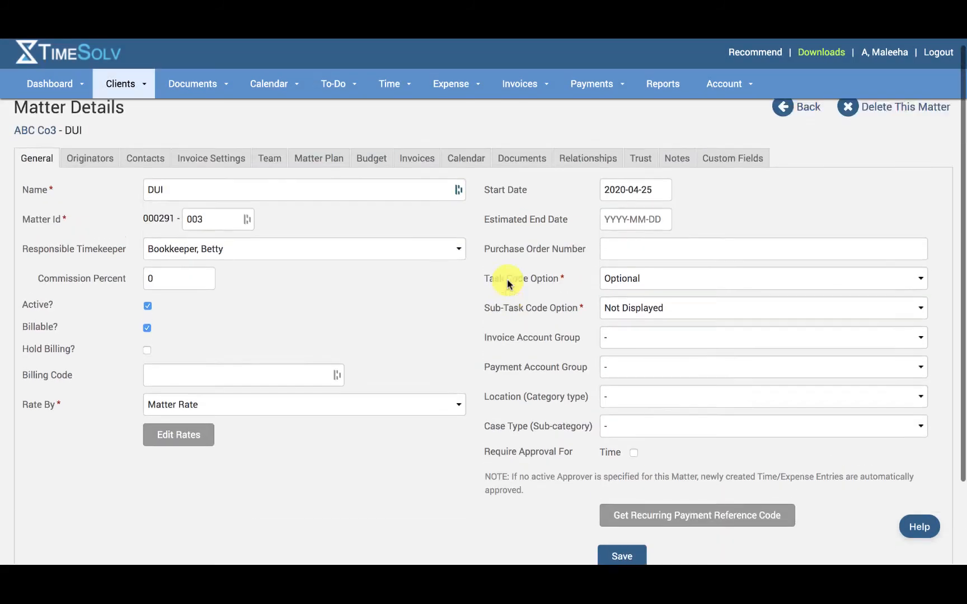
click(394, 414)
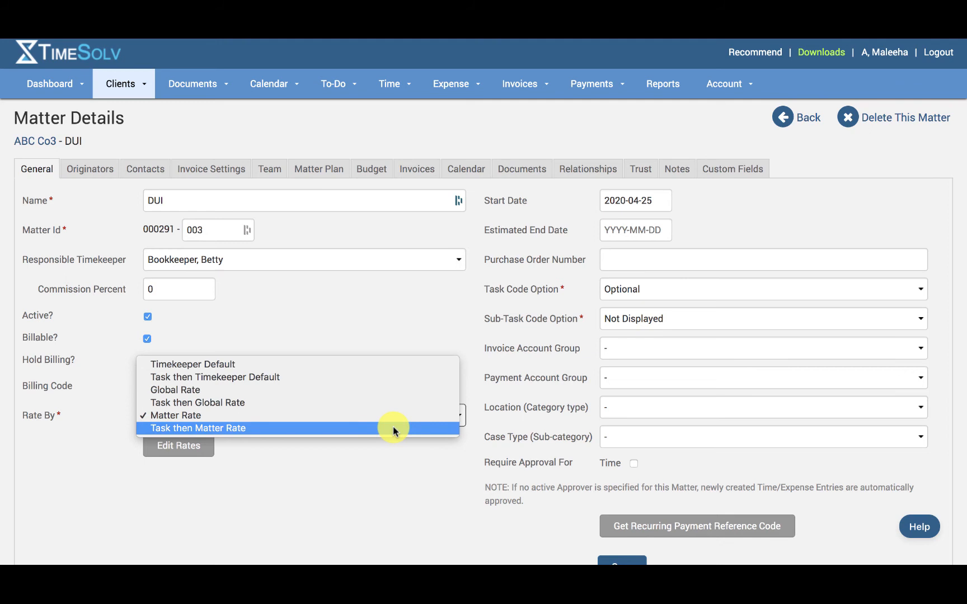
click(434, 470)
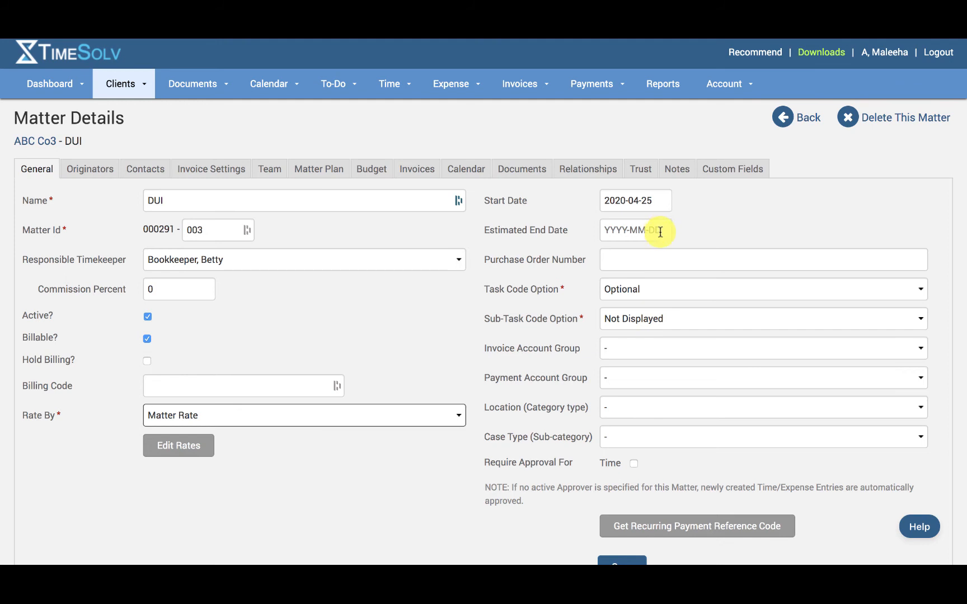
- Examine the purchase order number field and the available Task Code and Sub-Task Code options
click(657, 261)
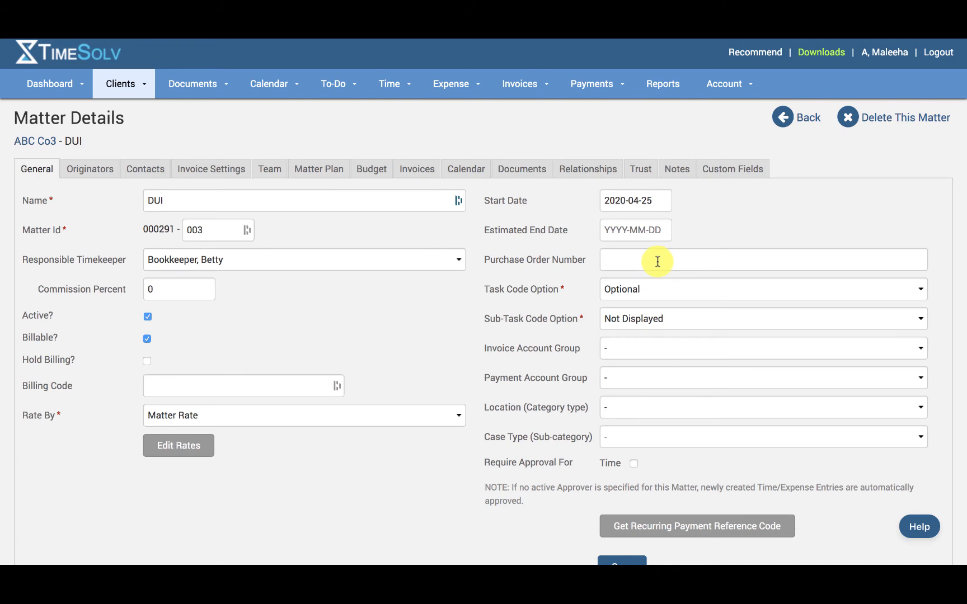
click(639, 294)
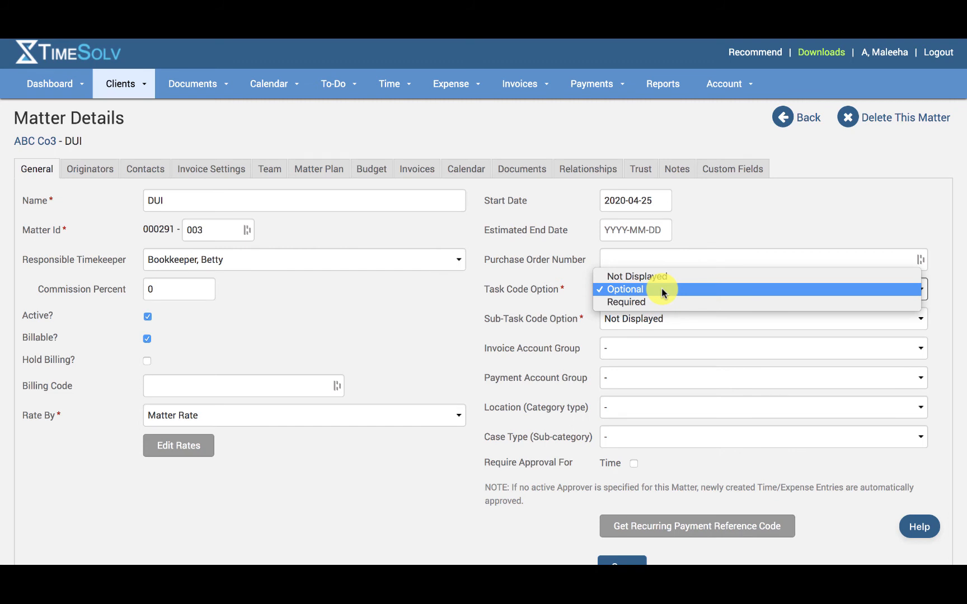
click(510, 311)
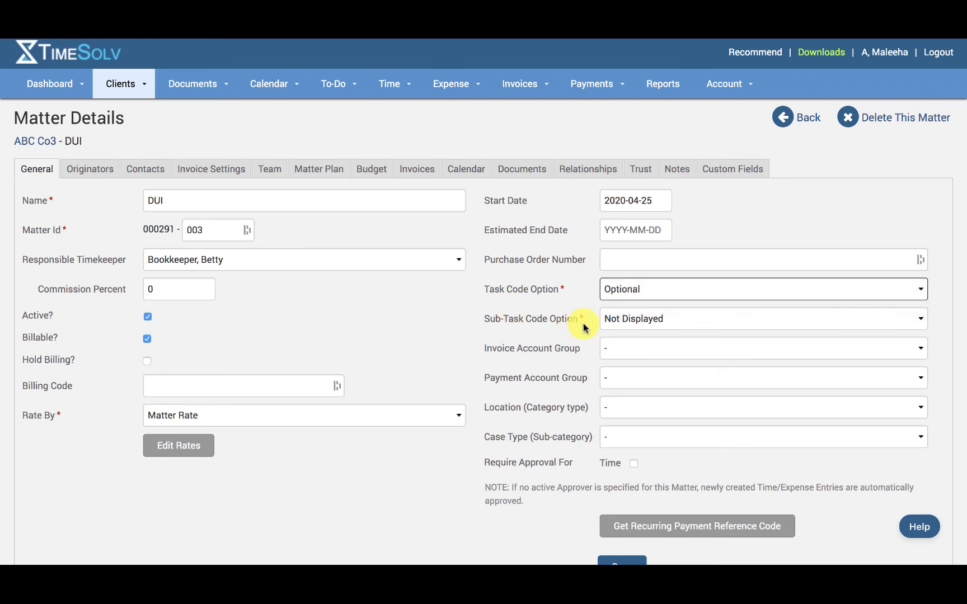
click(628, 320)
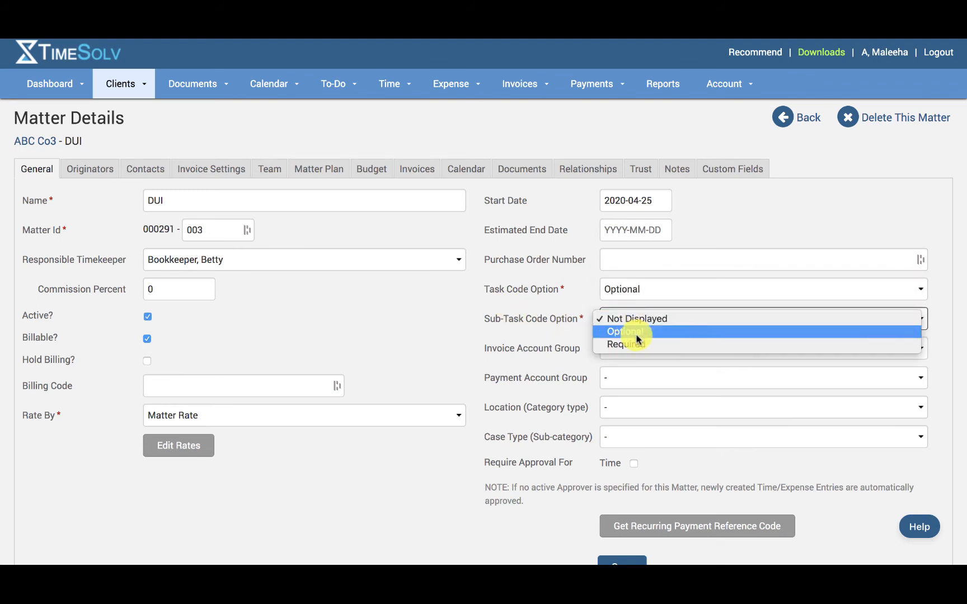
click(538, 339)
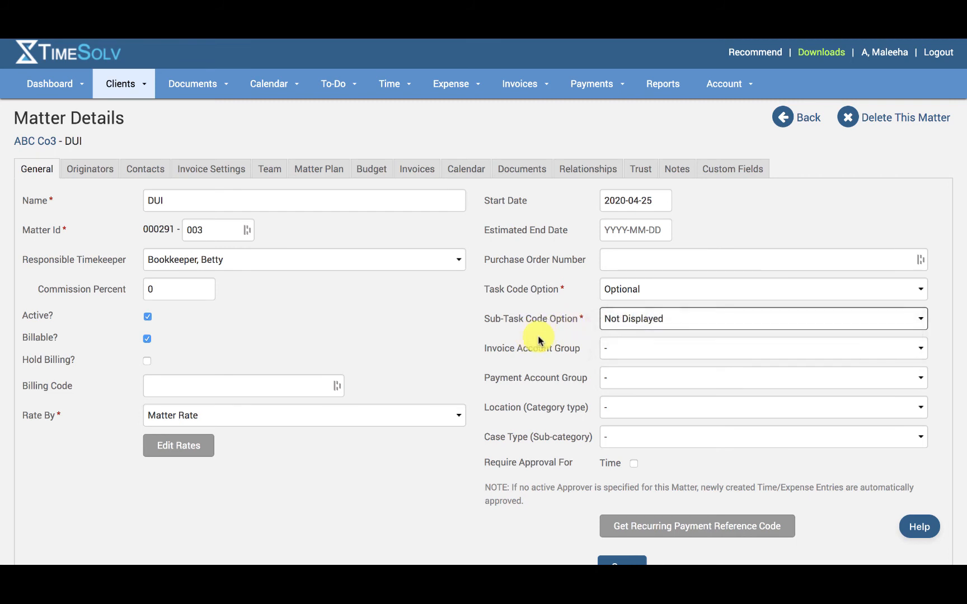
- Review the available Invoice Account Group and Payment Account Group choices for the matter
click(619, 353)
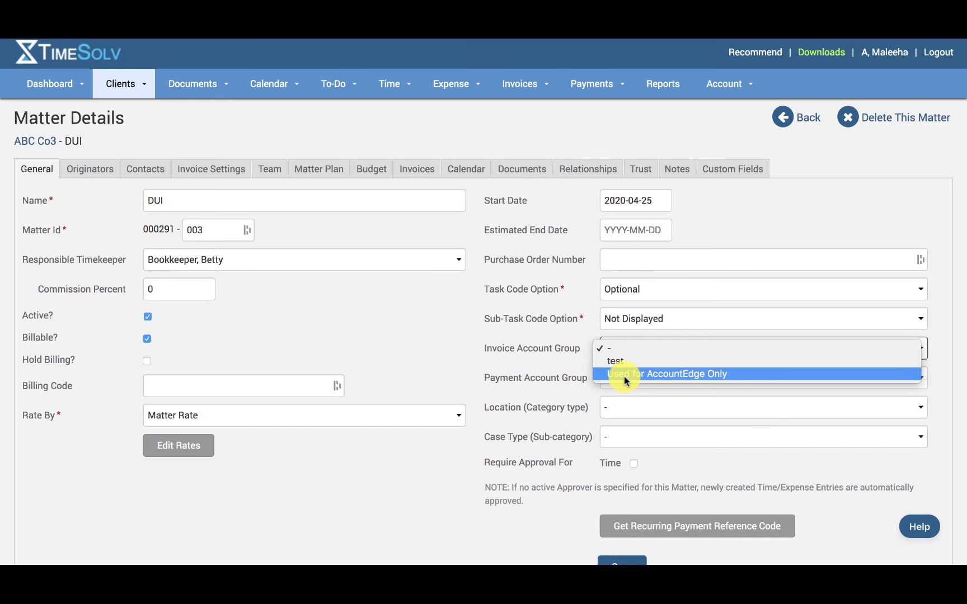
click(543, 384)
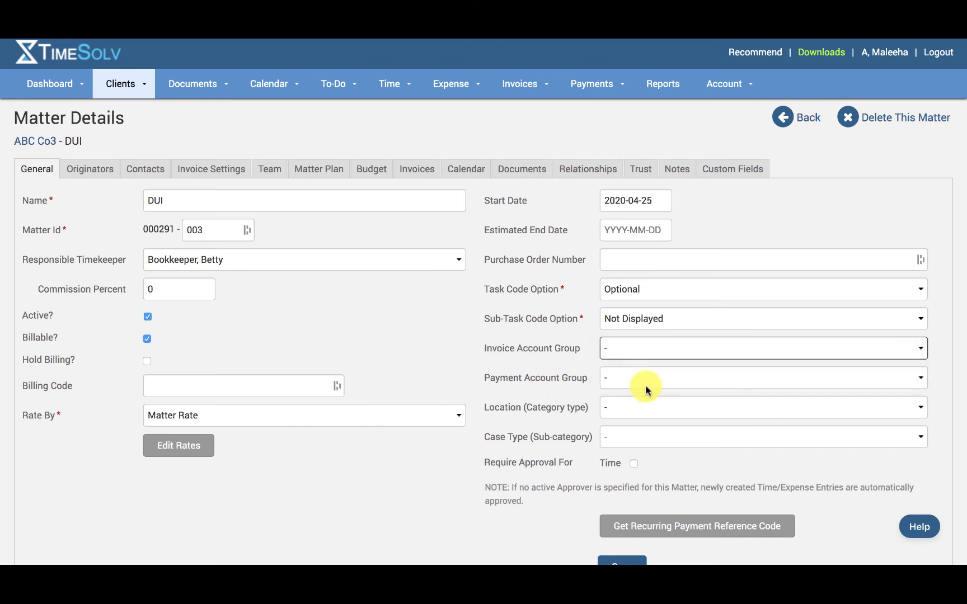
click(646, 391)
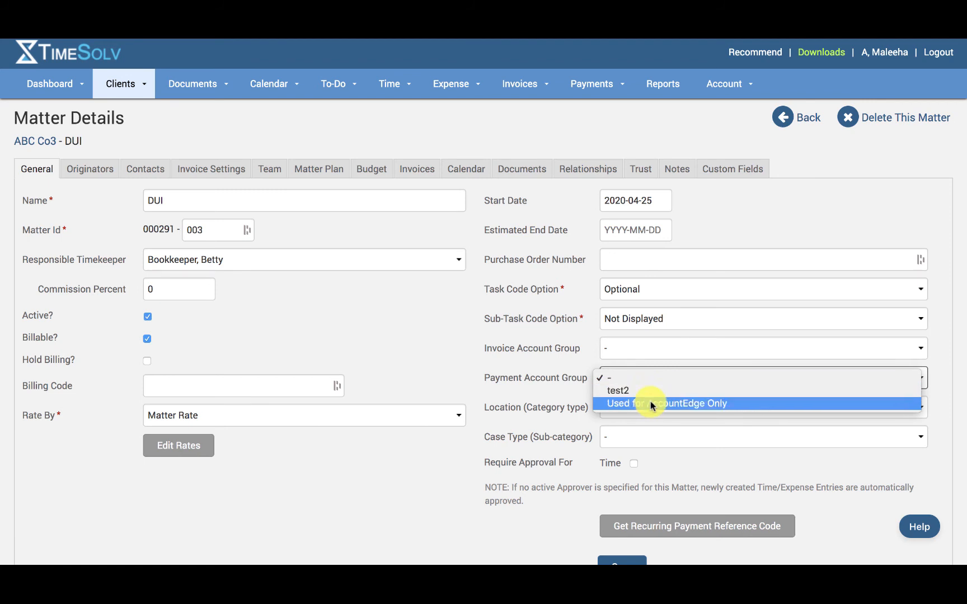
click(532, 430)
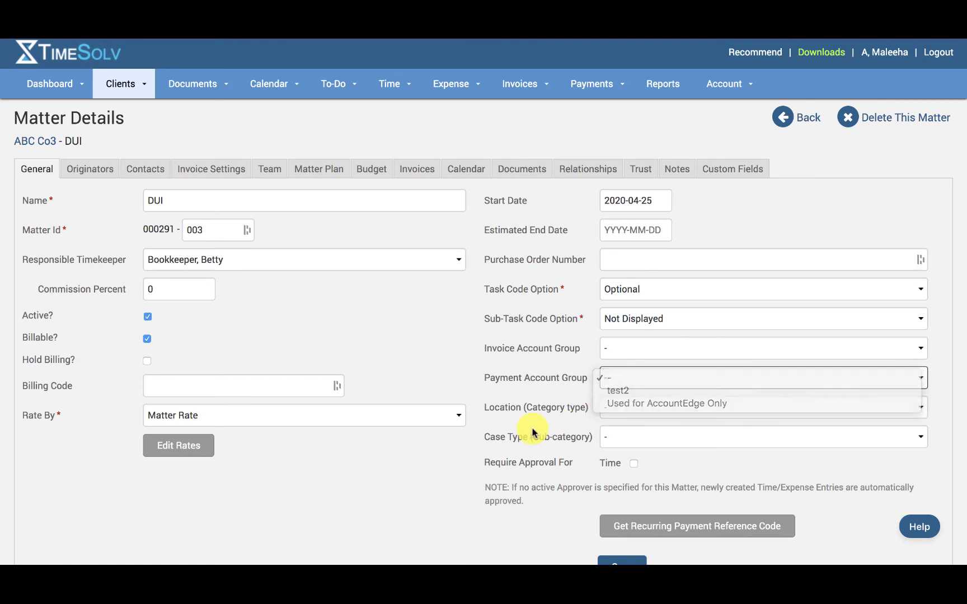
- Review the available Location category types and Case Type sub-categories for the matter
click(637, 415)
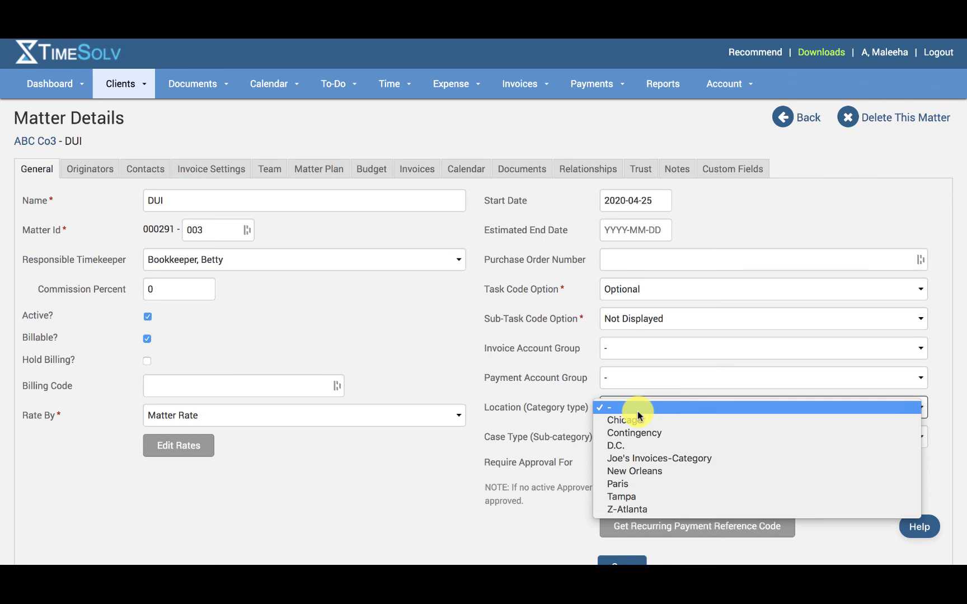
click(545, 437)
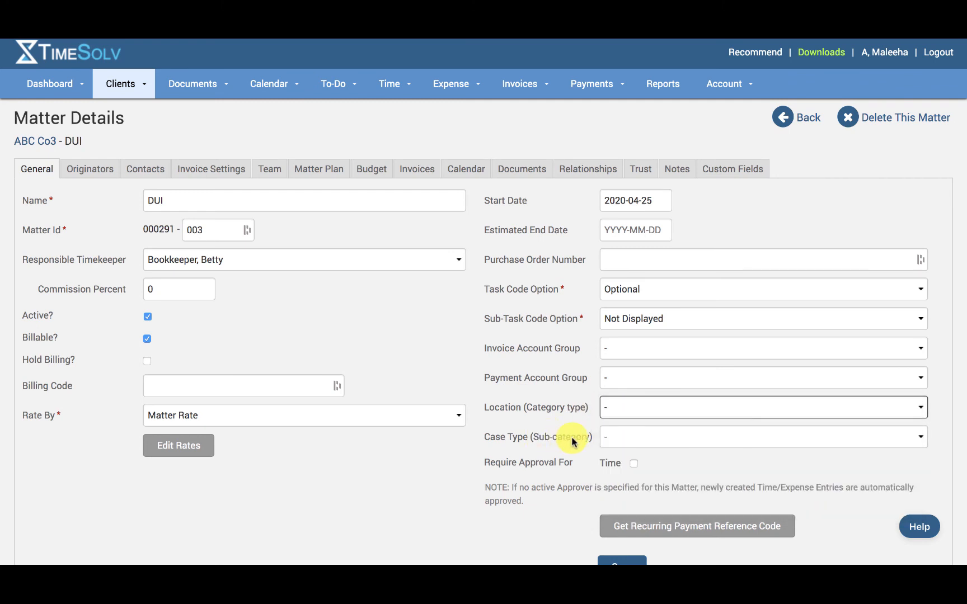
click(638, 443)
click(531, 447)
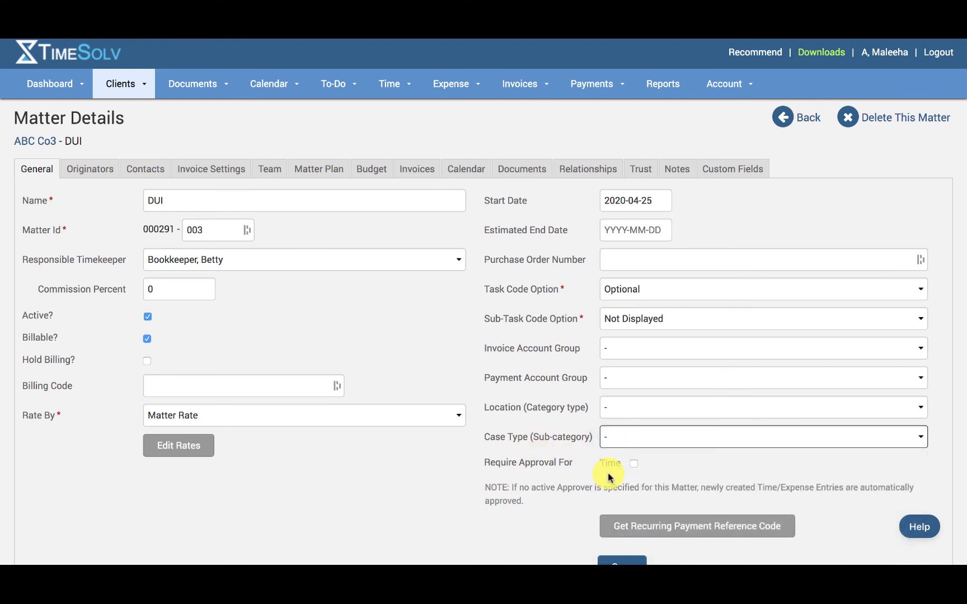
- Examine the matter's time approval requirement and recurring payment reference code option, along with the Time, Expense and Account navigation choices
scroll(616, 473, down, 1)
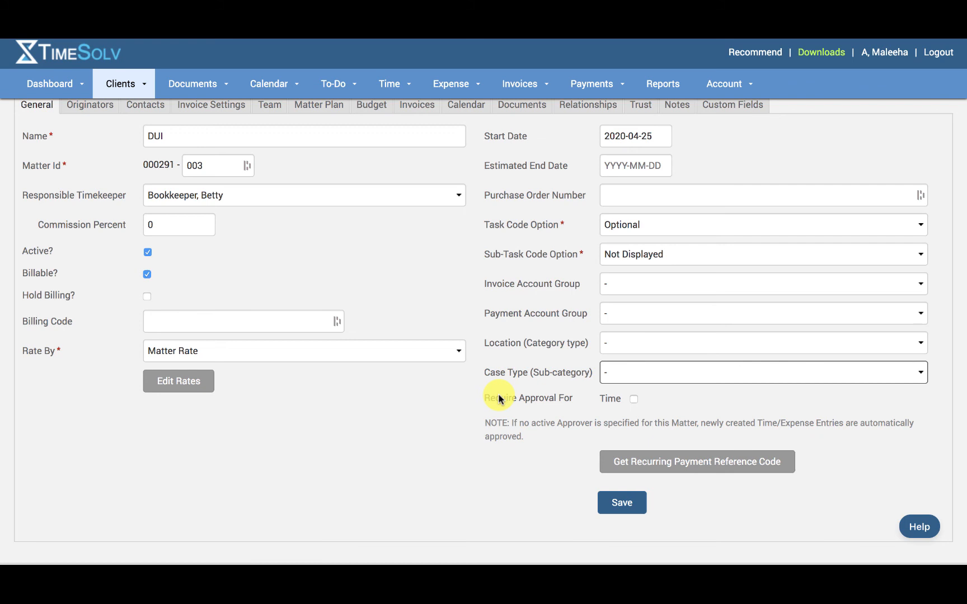
mouse_move(390, 94)
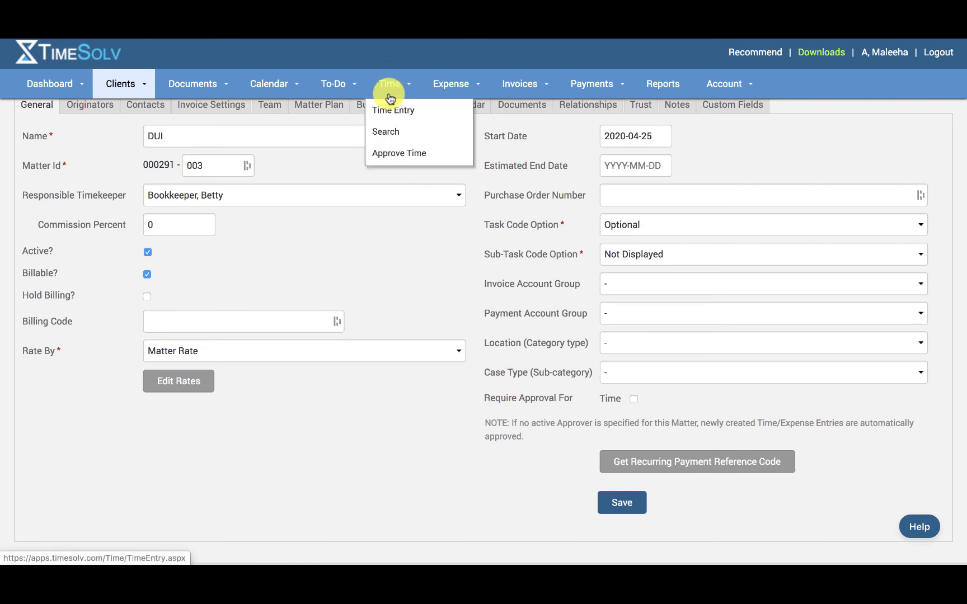
click(410, 171)
mouse_move(449, 82)
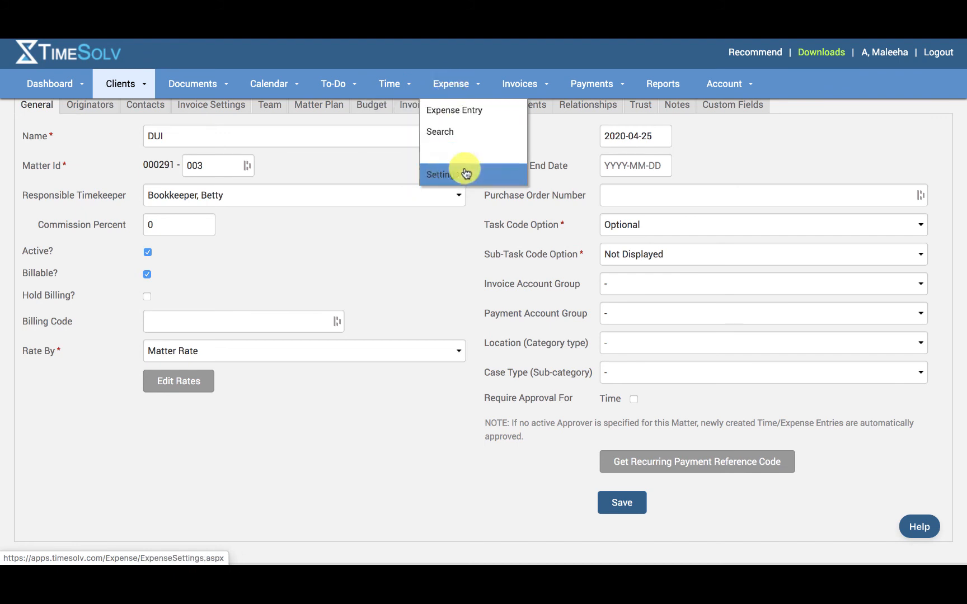
click(540, 374)
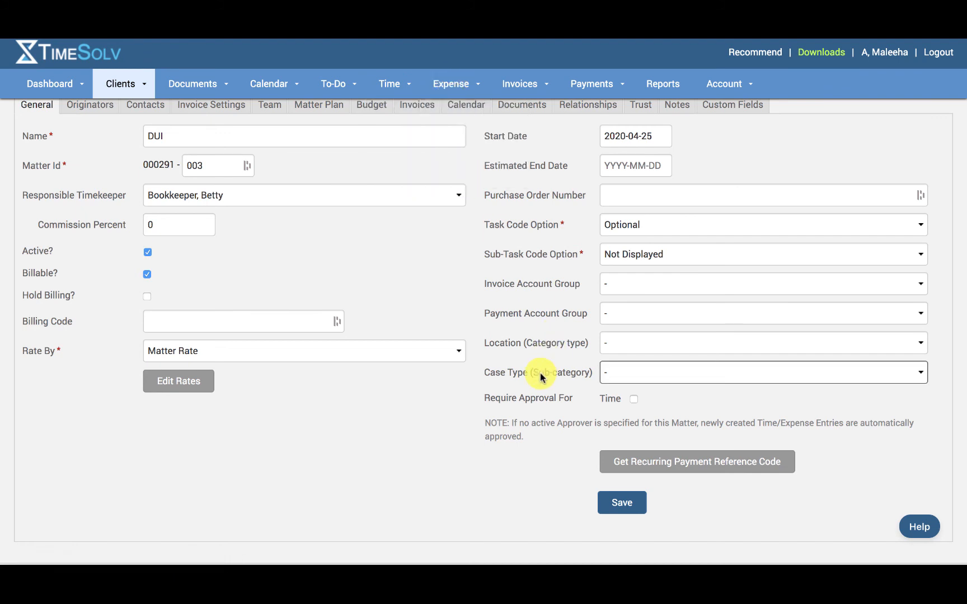
click(620, 415)
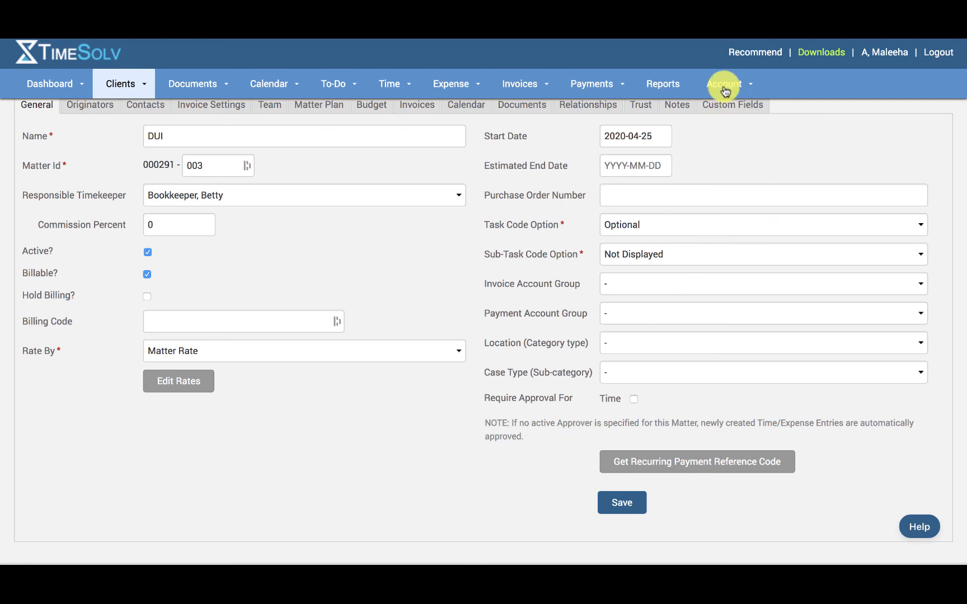
mouse_move(721, 83)
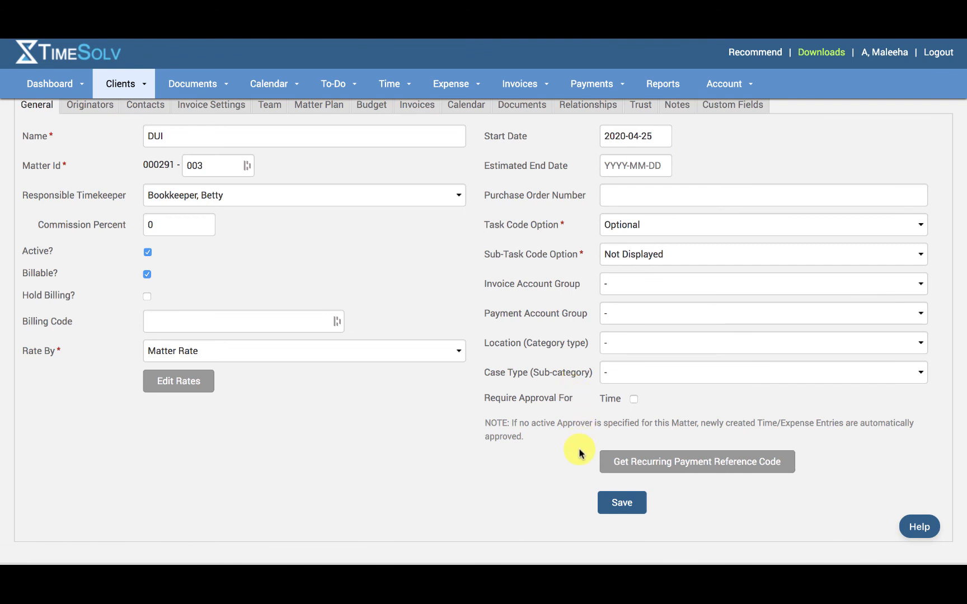
click(708, 466)
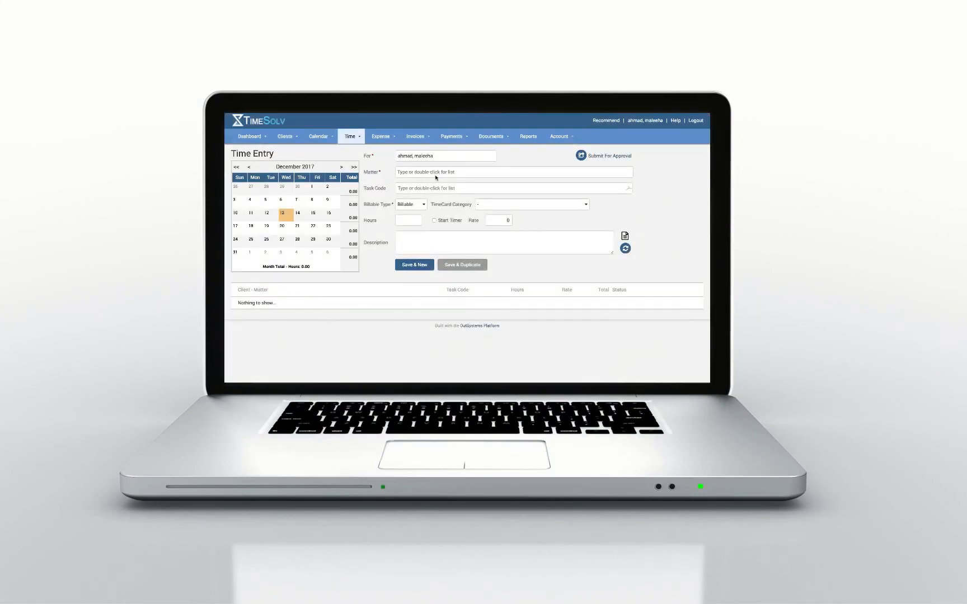
double_click(435, 174)
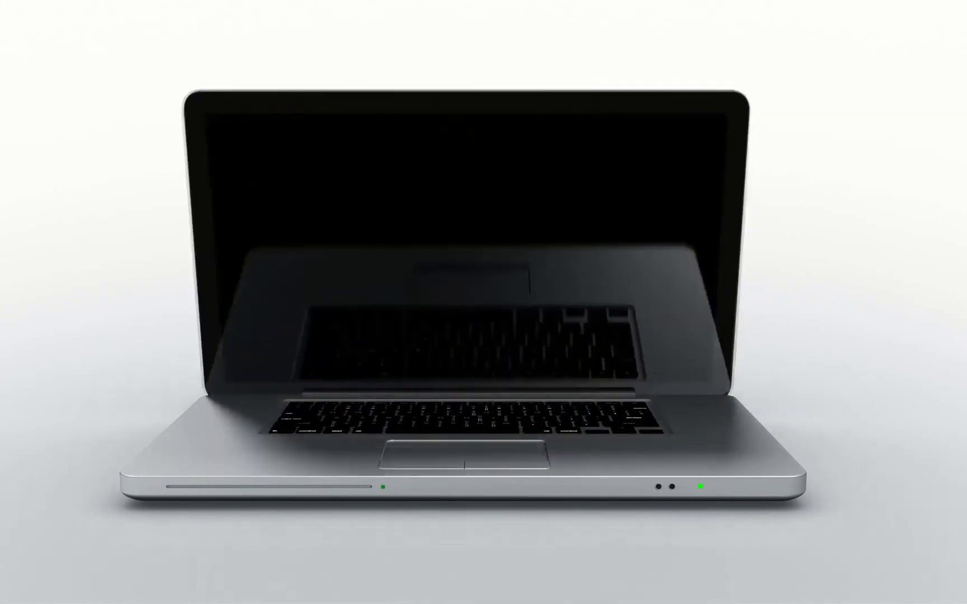